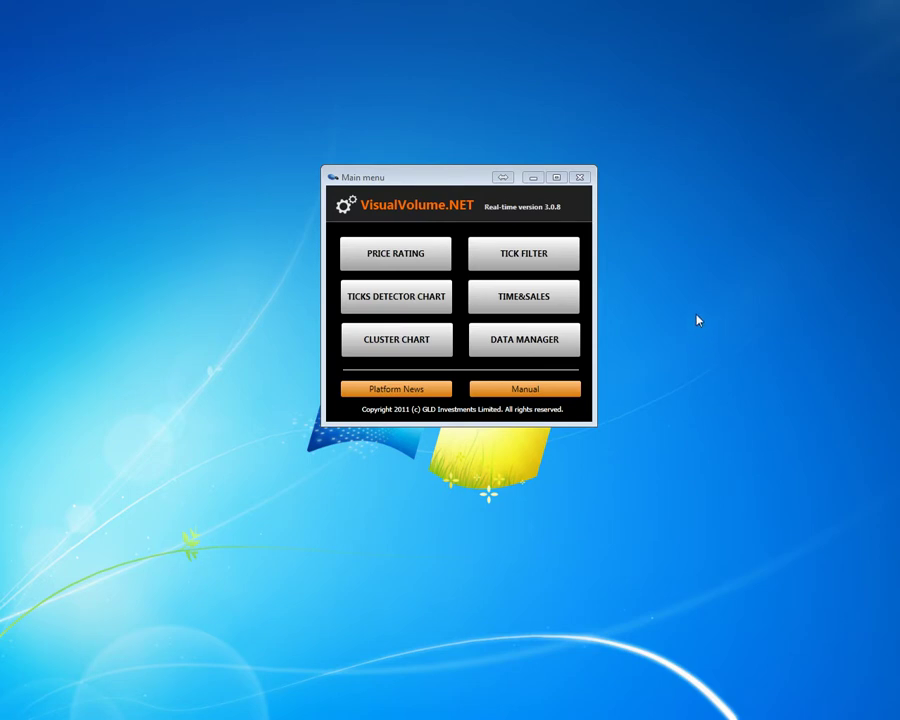
# - Open a Ticks Detector Chart window for ES 03-12 and drag it fully onto the screen
pyautogui.click(390, 303)
pyautogui.moveTo(893, 90); pyautogui.dragTo(703, 78)
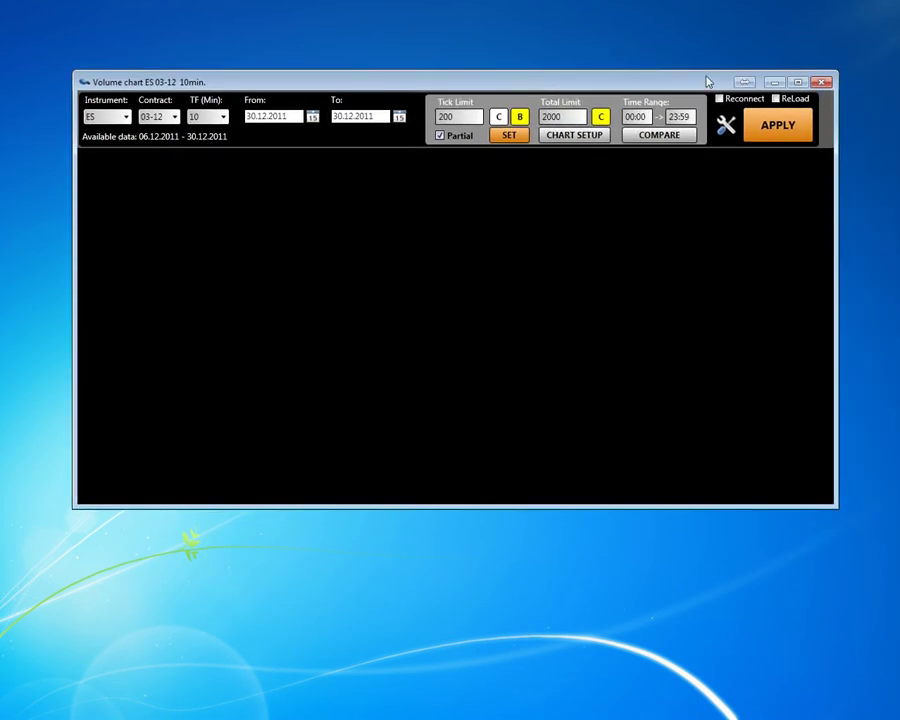
# - Maximize the chart and set a 5-minute timeframe from 28.12.2011, with tick limit 200 and total limit 2000
pyautogui.click(797, 83)
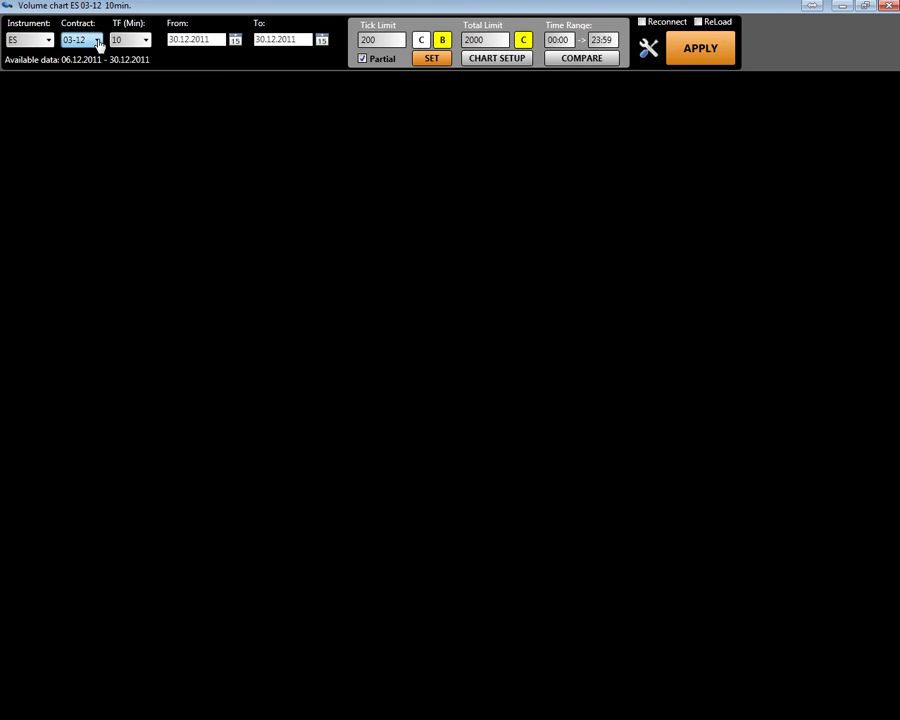
pyautogui.click(141, 44)
pyautogui.scroll(1, 140, 54)
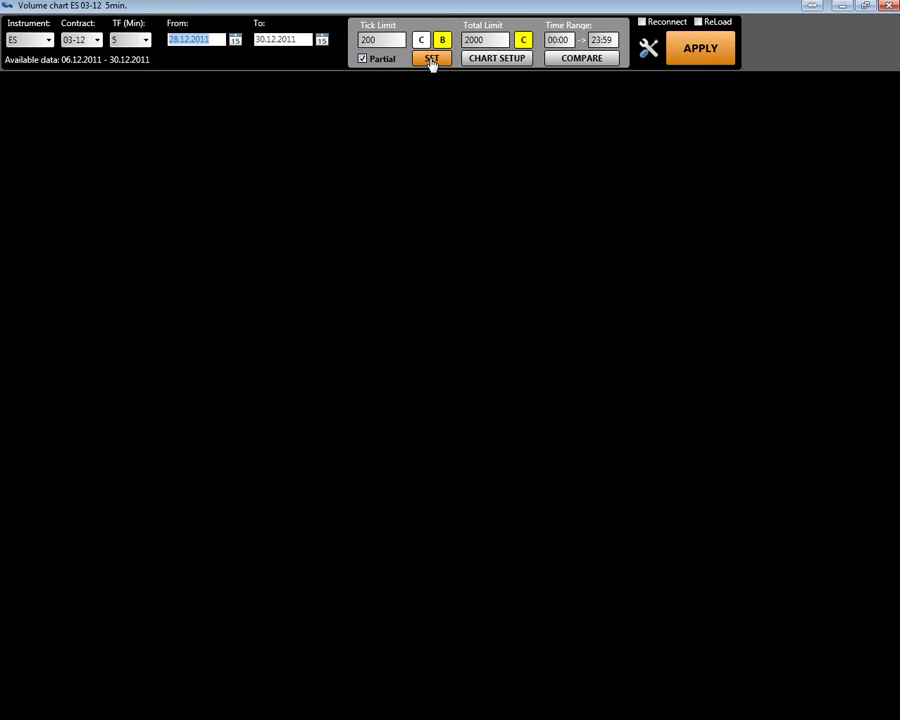
pyautogui.click(388, 39)
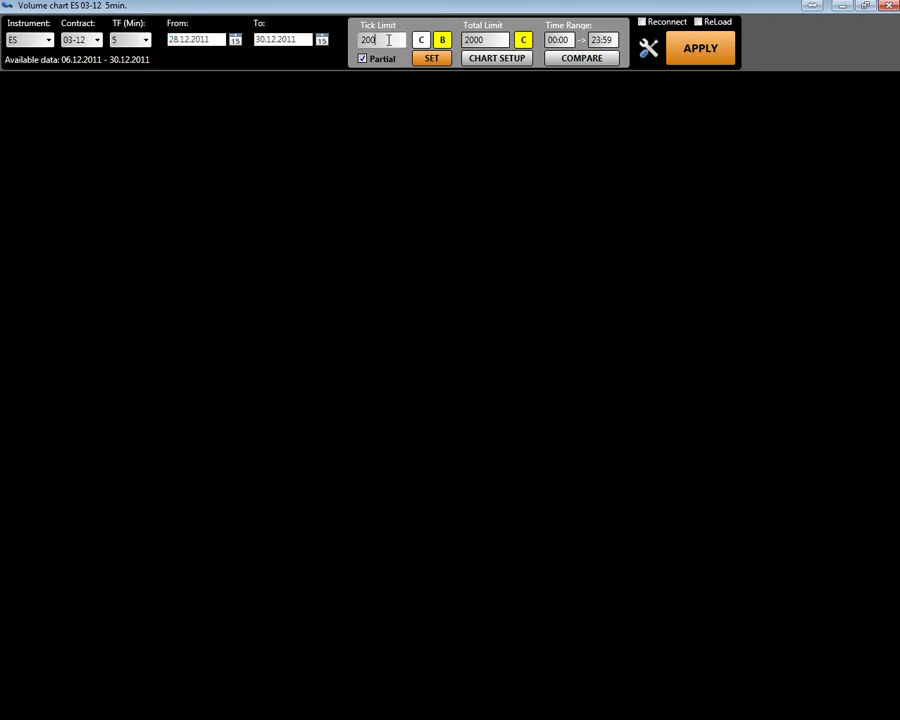
pyautogui.click(490, 40)
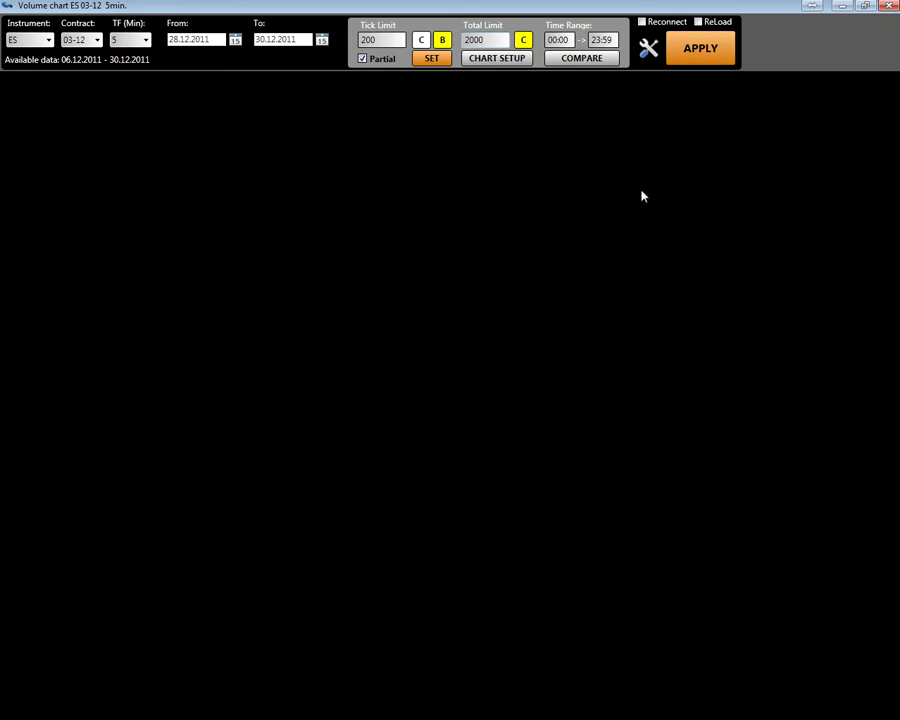
pyautogui.click(648, 50)
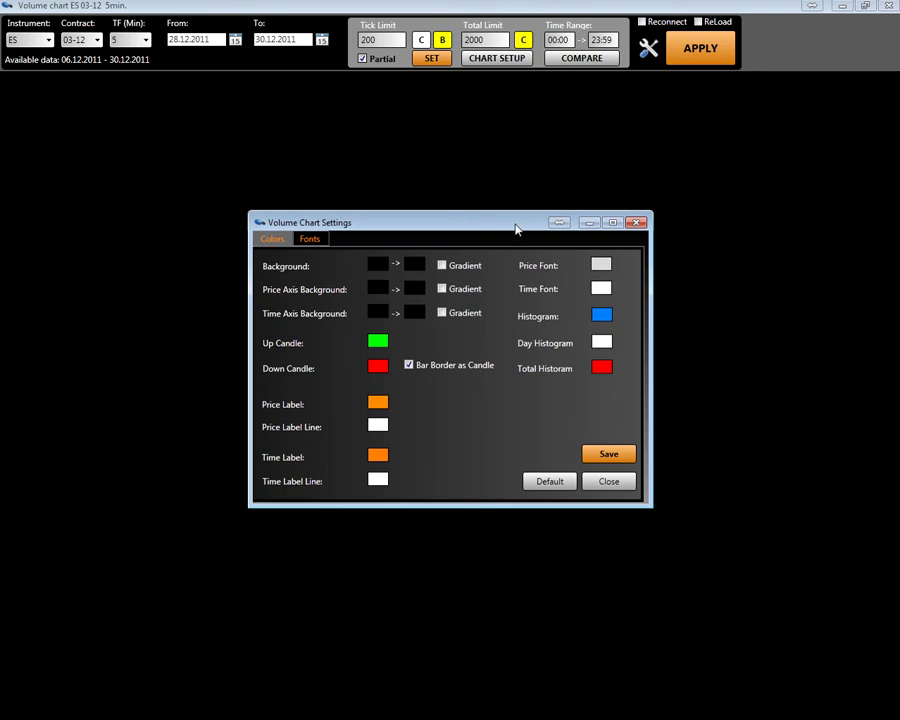
pyautogui.moveTo(516, 224); pyautogui.dragTo(535, 170)
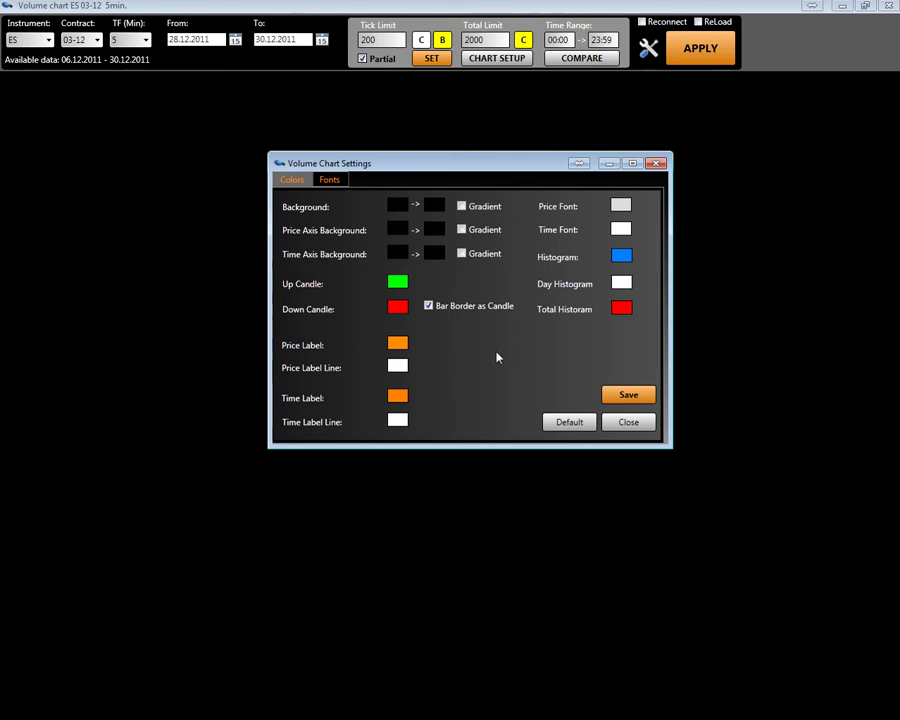
pyautogui.click(630, 398)
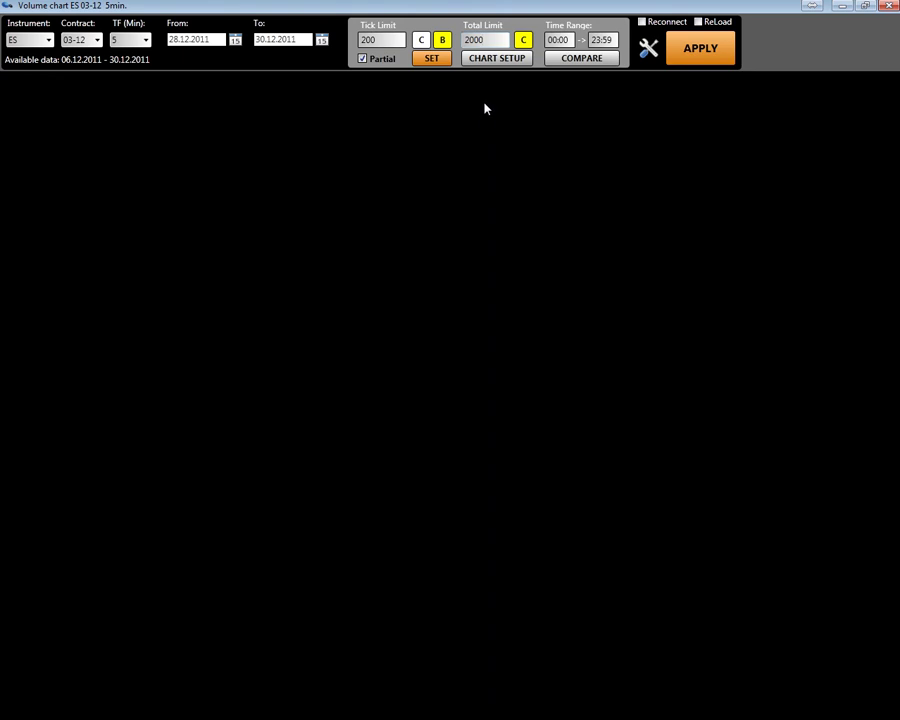
pyautogui.click(380, 40)
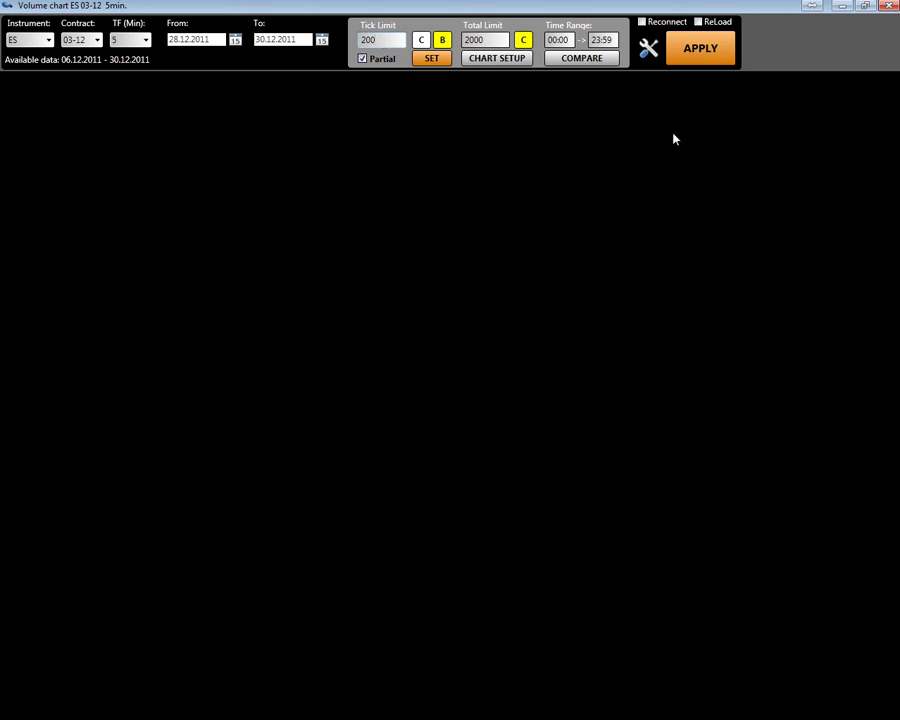
# - Load the chart with the current settings and briefly check the tick detector setup
pyautogui.click(702, 52)
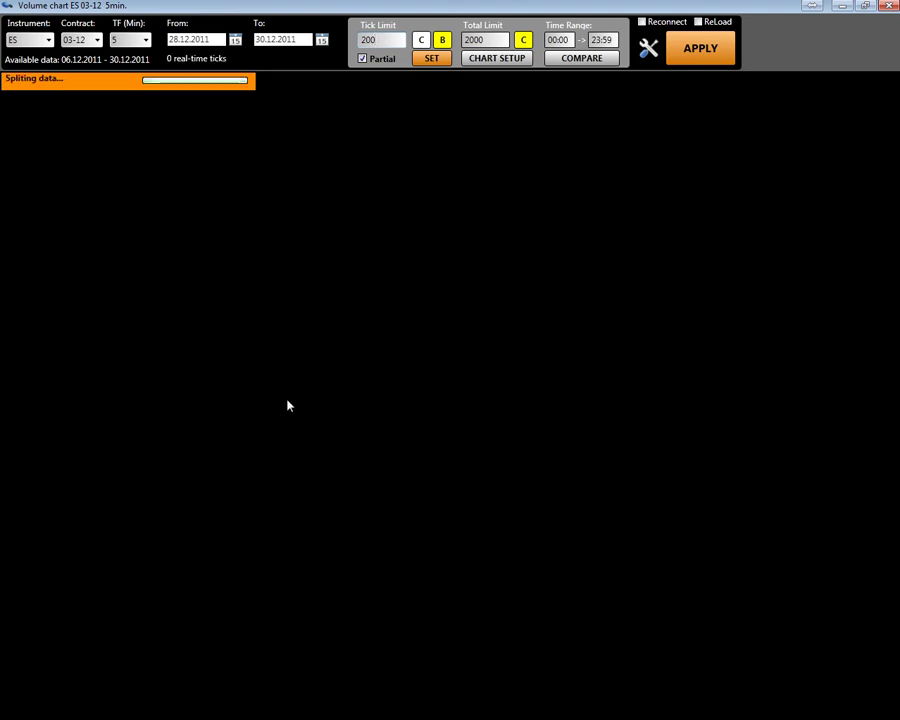
pyautogui.click(431, 59)
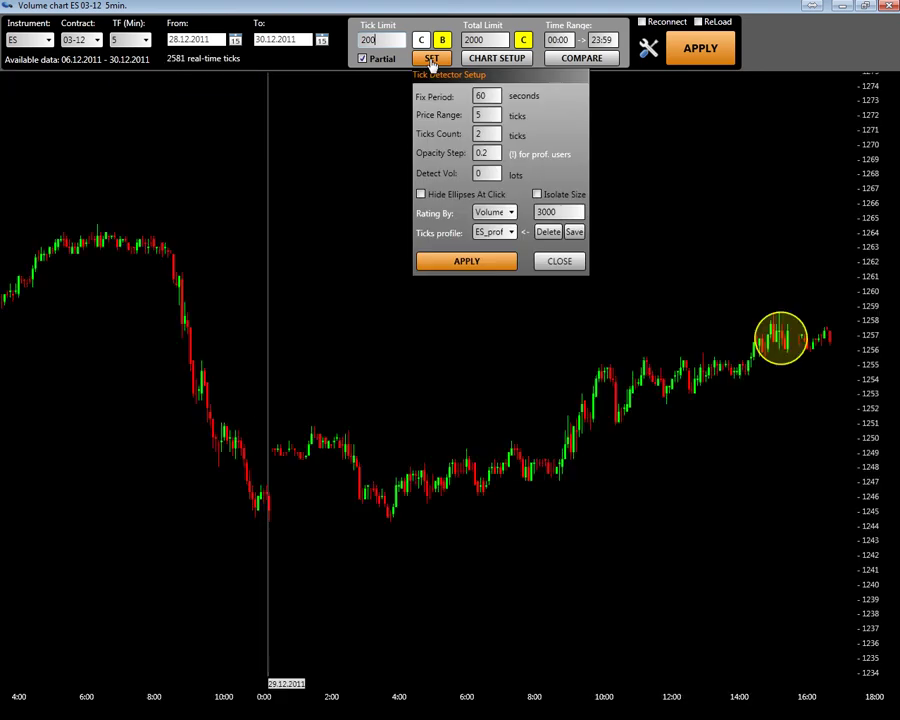
pyautogui.click(431, 59)
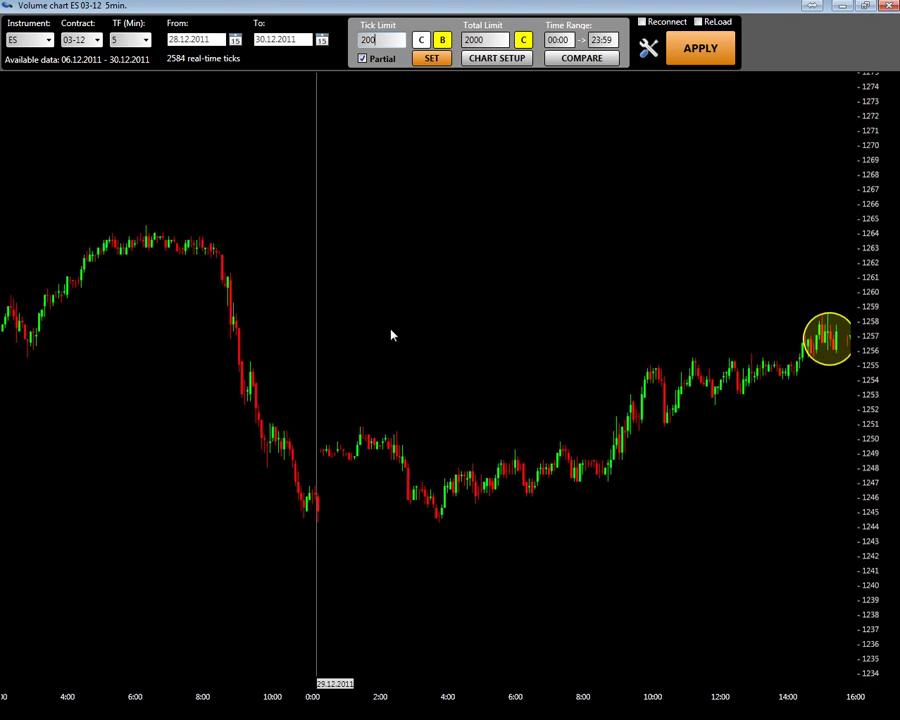
# - Change the tick limit to 100 and reload the chart
pyautogui.doubleClick(379, 38)
pyautogui.write('100')
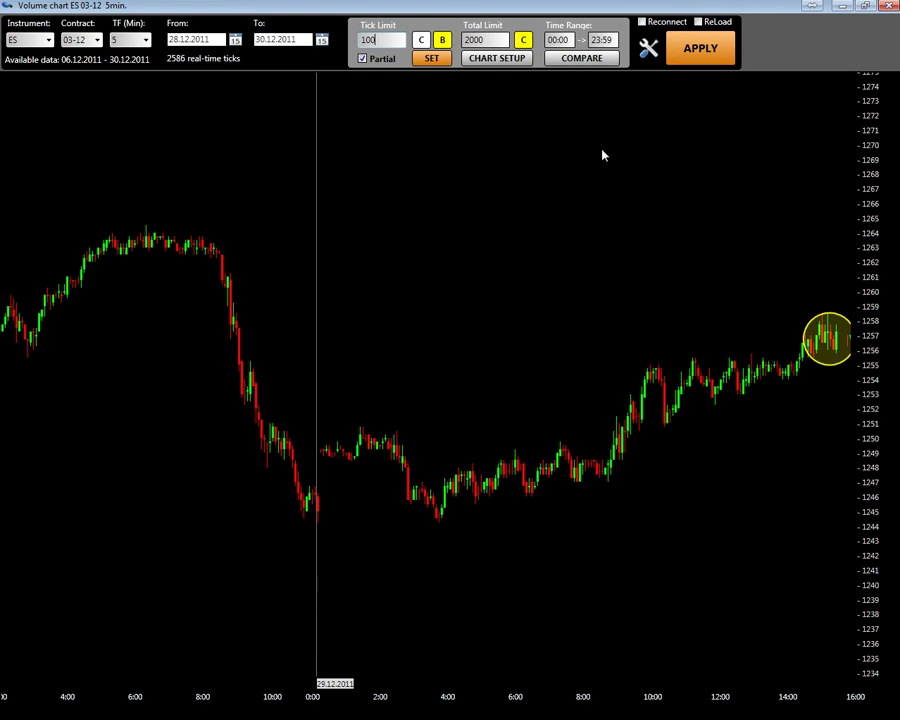
pyautogui.click(700, 50)
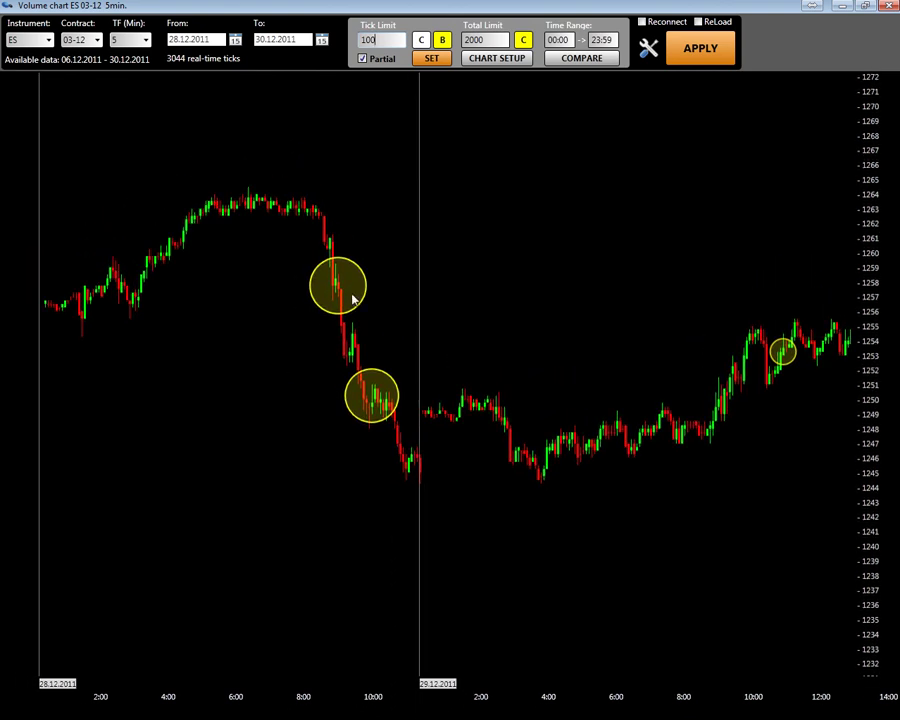
# - Read volume tooltips on circled bars and pan the chart through the sessions into 30.12.2011
pyautogui.moveTo(354, 294)
pyautogui.moveTo(380, 400)
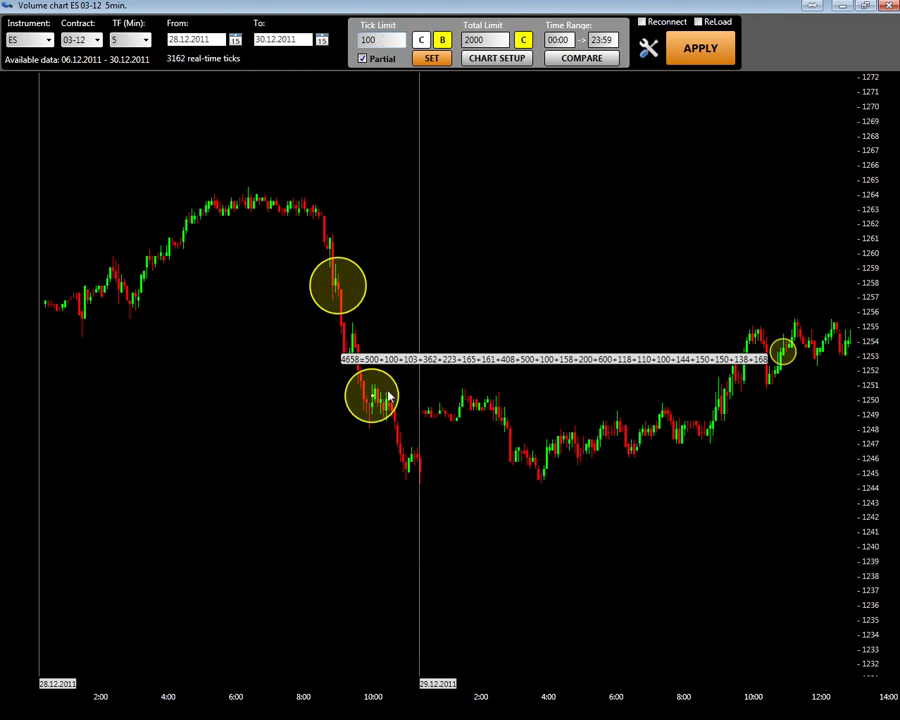
pyautogui.moveTo(650, 360); pyautogui.dragTo(352, 362)
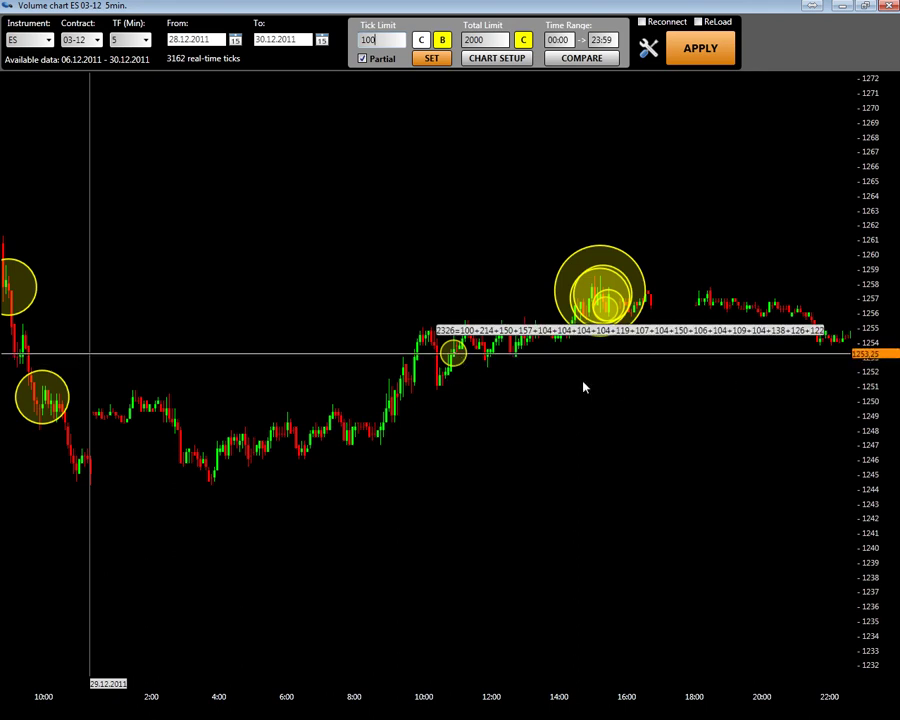
pyautogui.moveTo(611, 454); pyautogui.dragTo(239, 472)
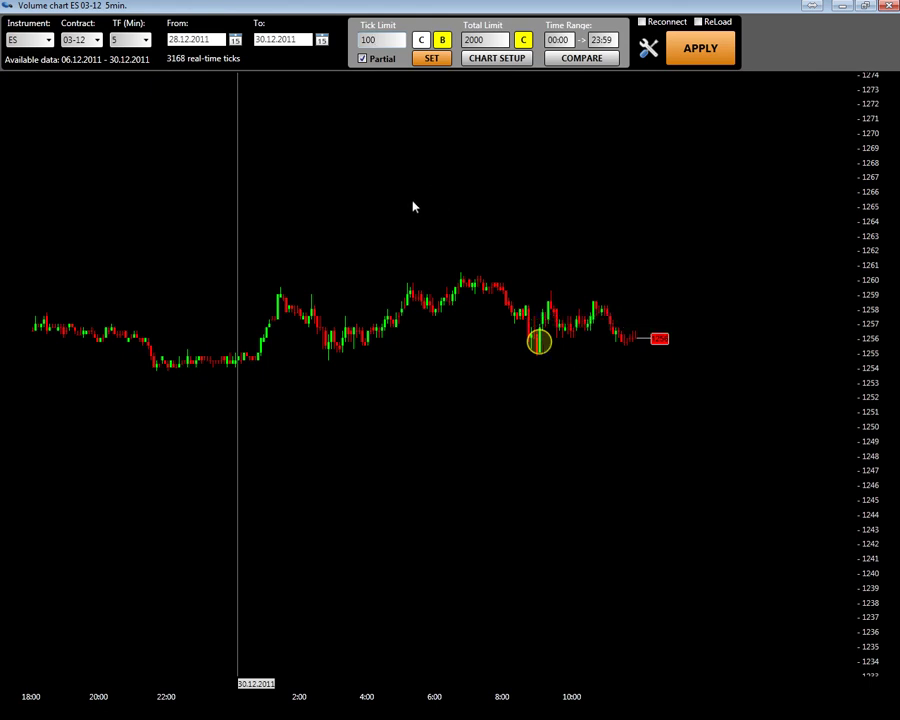
pyautogui.moveTo(338, 146); pyautogui.dragTo(583, 187)
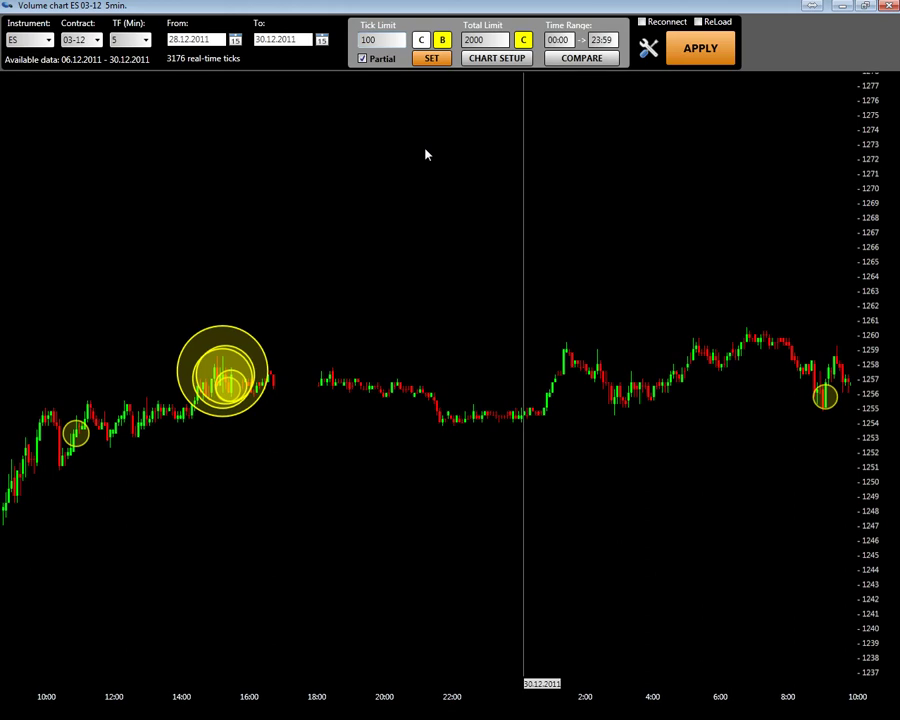
# - Review the tick detector's 60-second fix period, 5-tick price range and tick limit 100, then close it
pyautogui.click(432, 59)
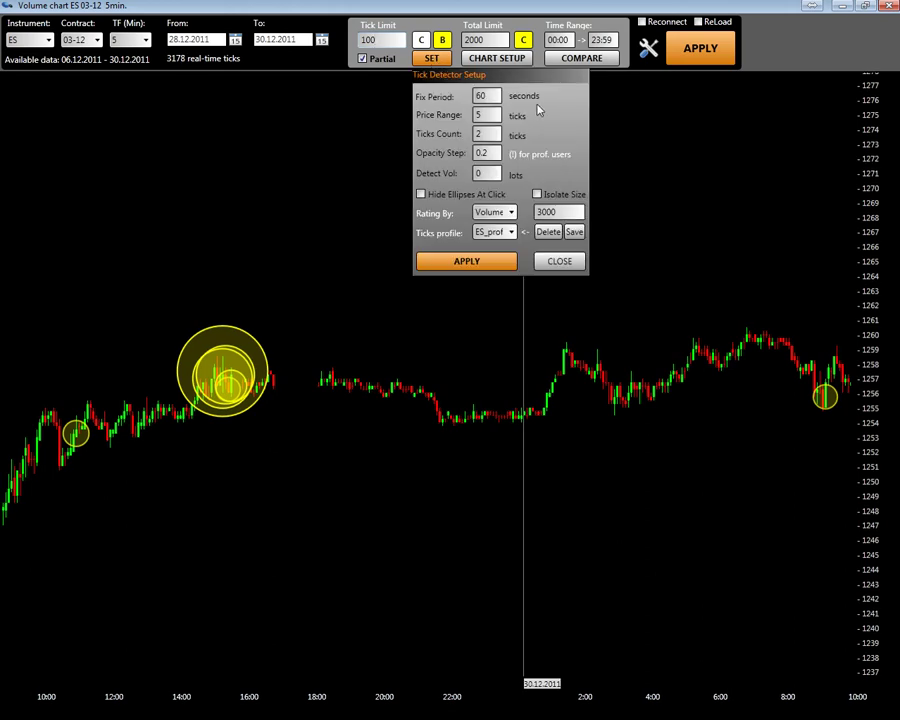
pyautogui.click(494, 96)
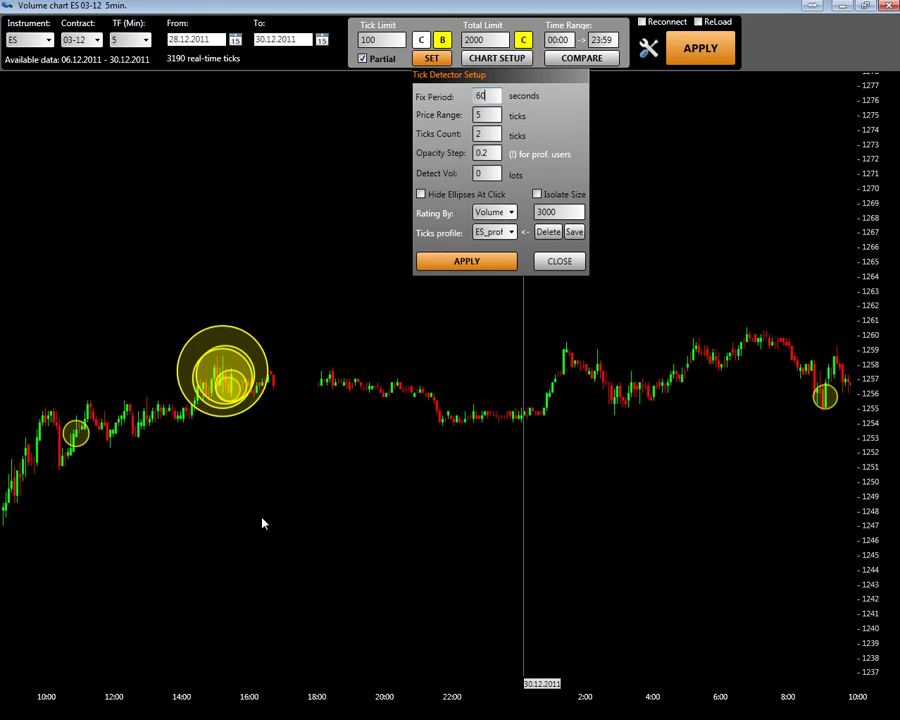
pyautogui.scroll(3, 250, 545)
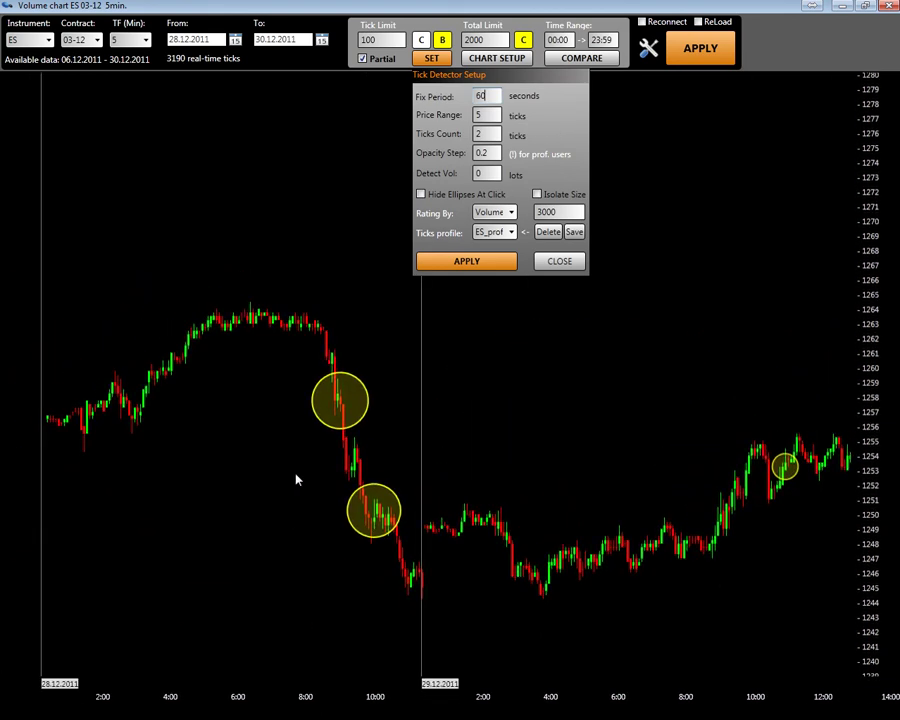
pyautogui.scroll(-1, 493, 400)
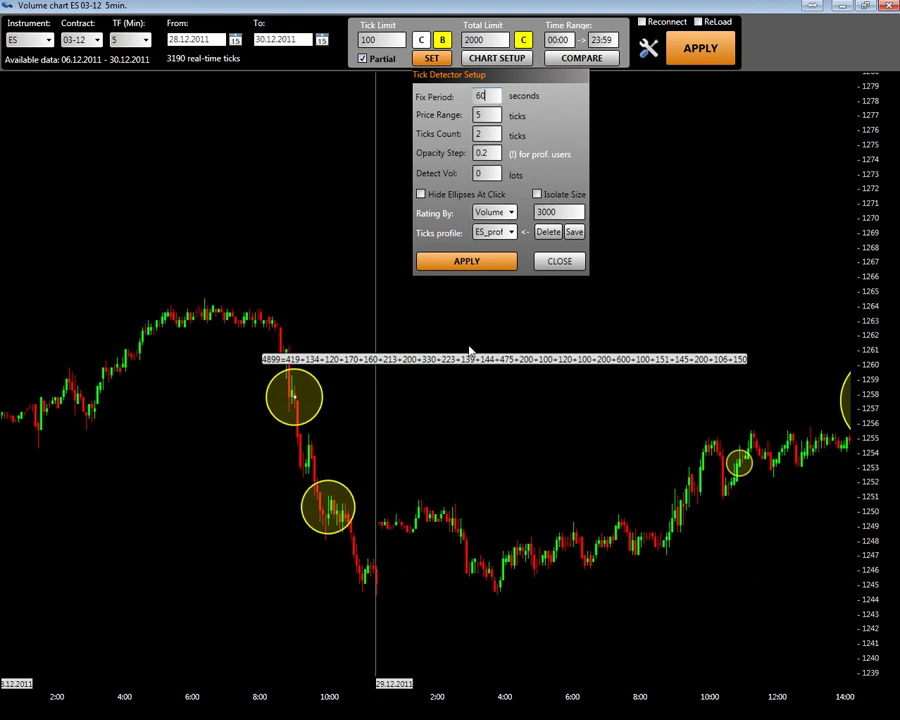
pyautogui.click(492, 115)
pyautogui.click(385, 39)
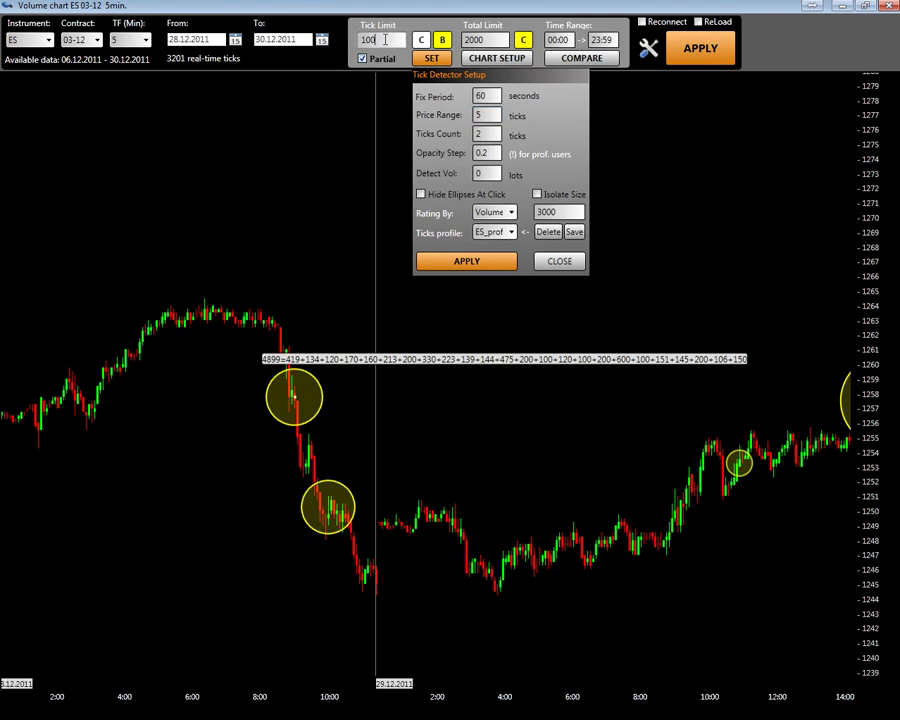
pyautogui.click(560, 262)
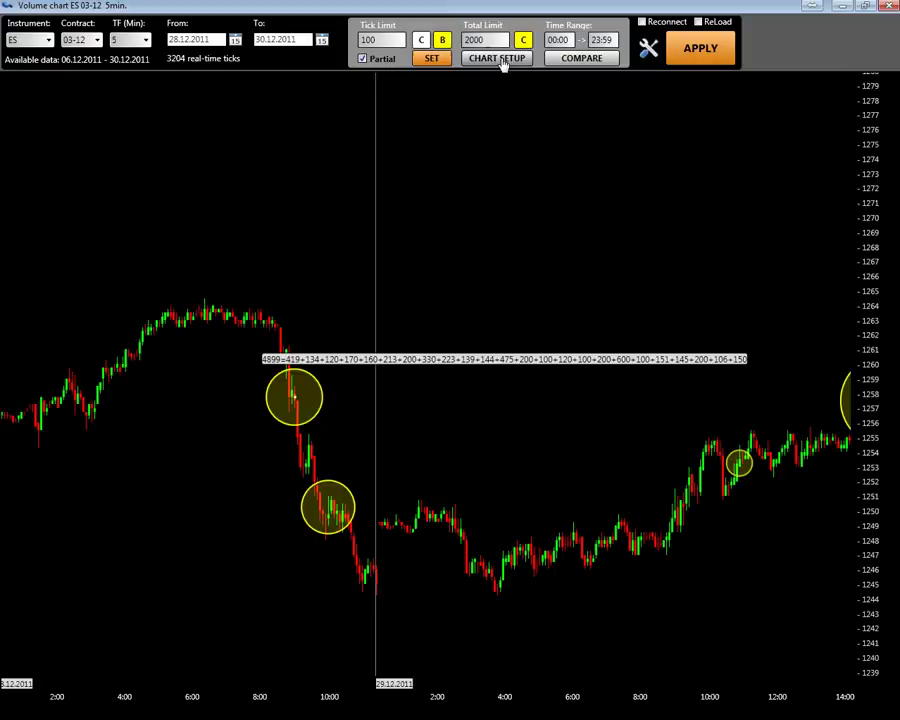
# - Open the Chart Setup panel showing Candle style, Play Sound on and time shift 0
pyautogui.click(497, 58)
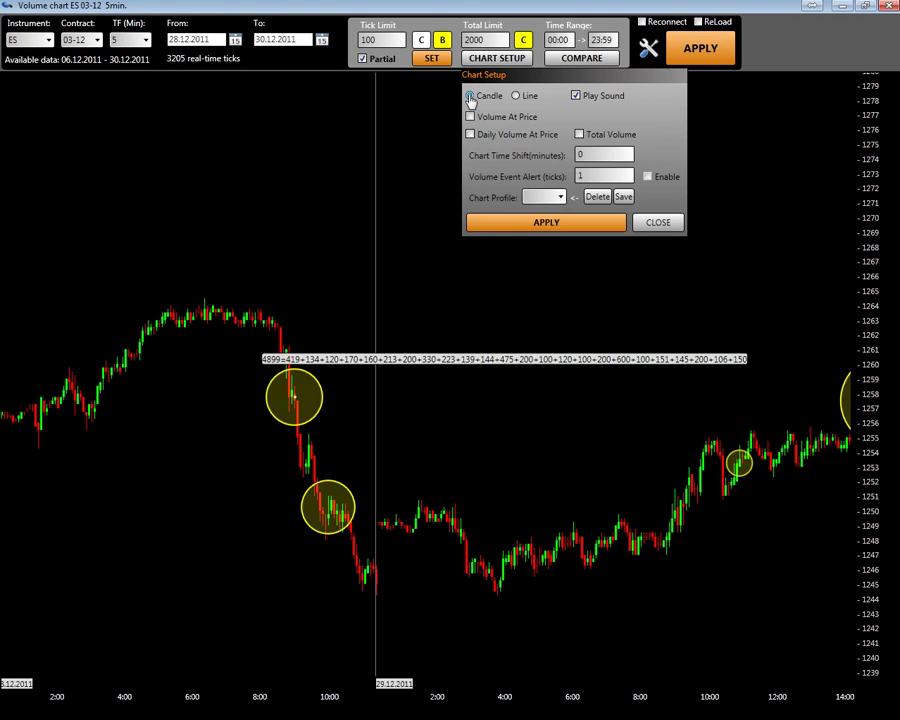
# - Redraw the chart as a line, then apply candles with Volume At Price enabled
pyautogui.click(516, 96)
pyautogui.click(700, 48)
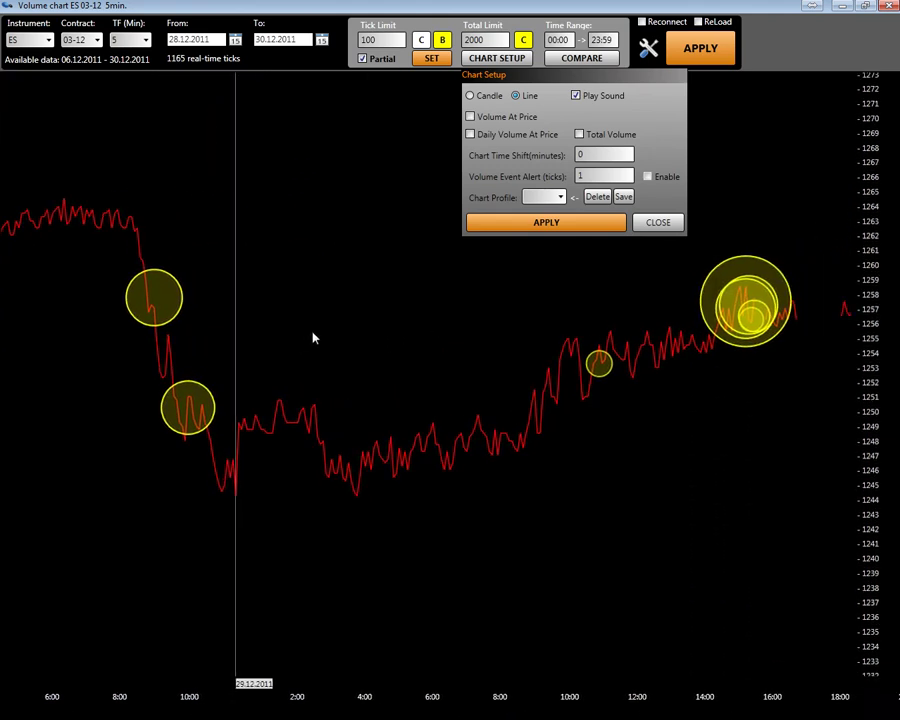
pyautogui.click(527, 117)
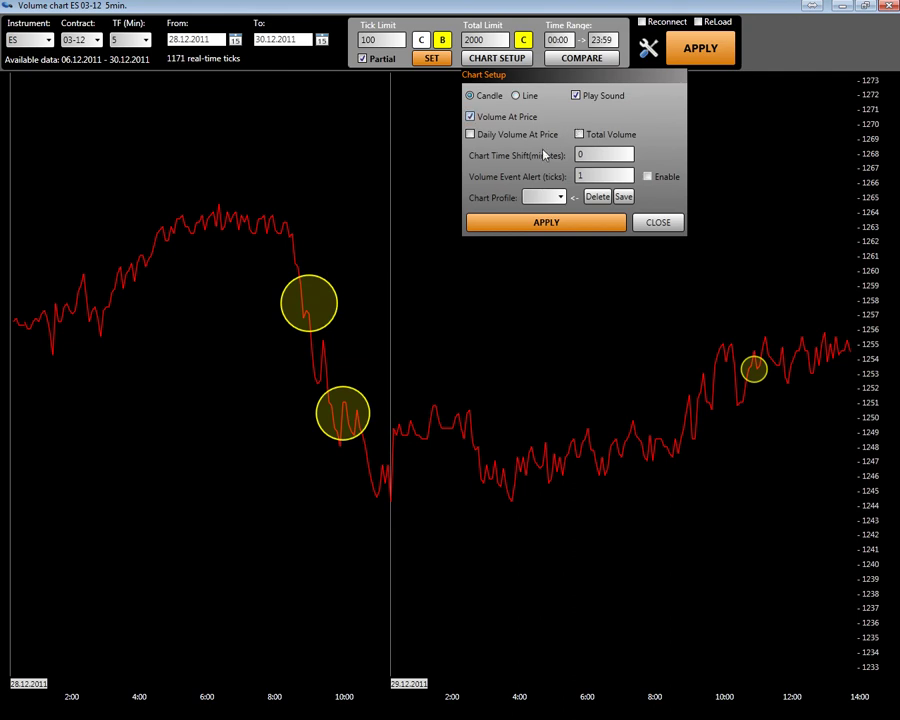
pyautogui.click(553, 223)
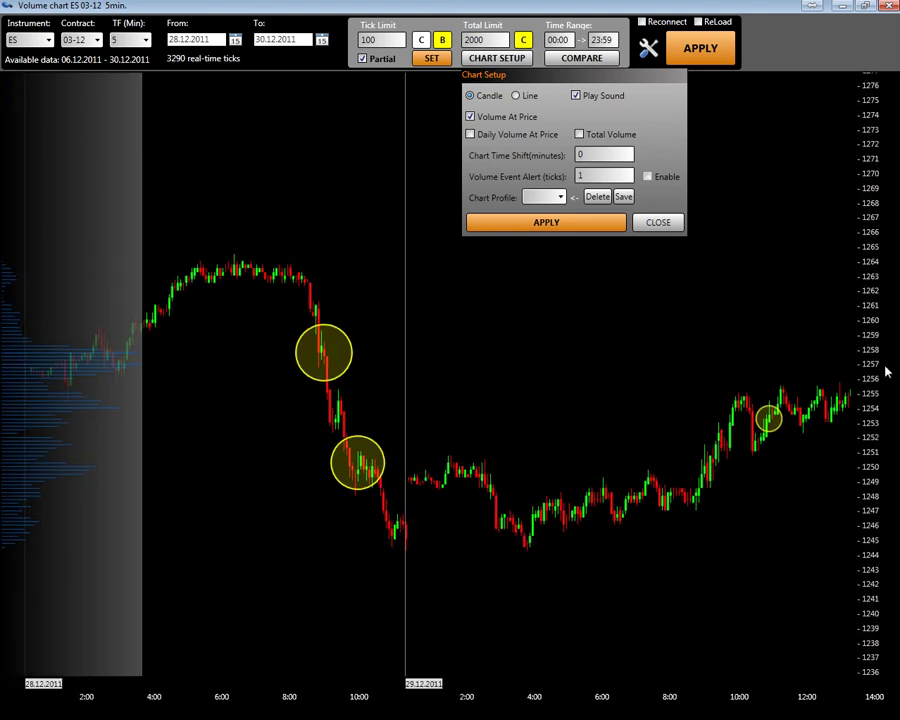
# - Pin a price line at 1257, apply Daily Volume At Price instead of Volume At Price, then tick Total Volume
pyautogui.click(884, 369)
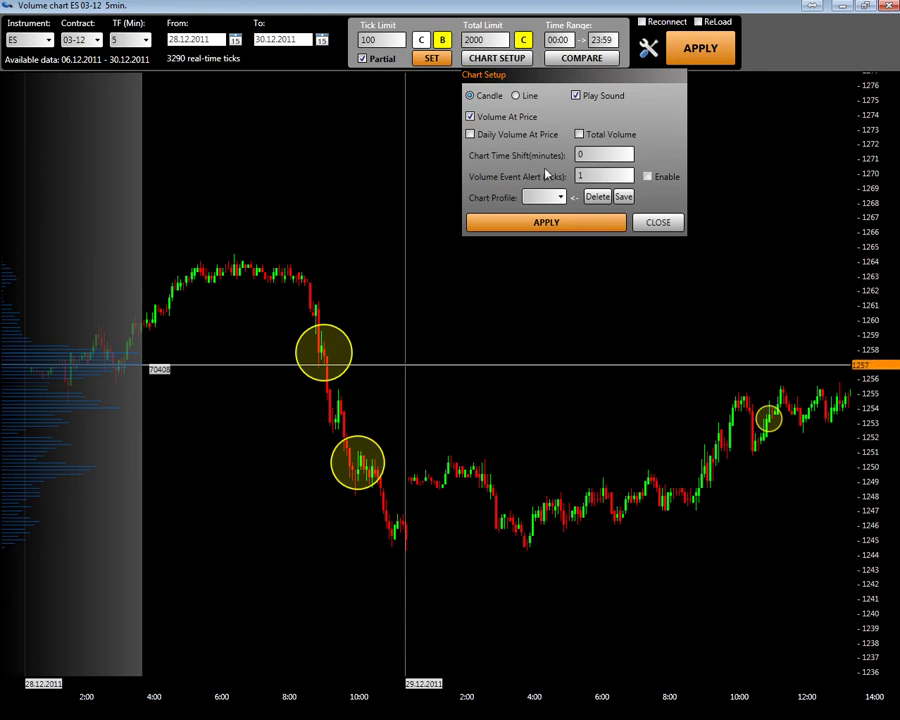
pyautogui.click(486, 118)
pyautogui.click(700, 50)
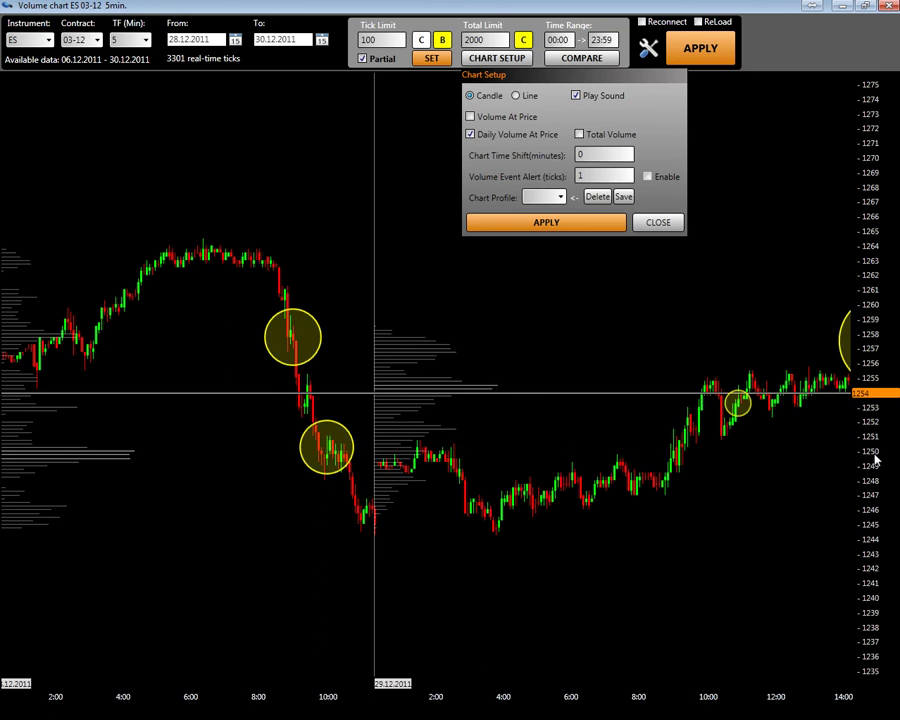
pyautogui.click(579, 134)
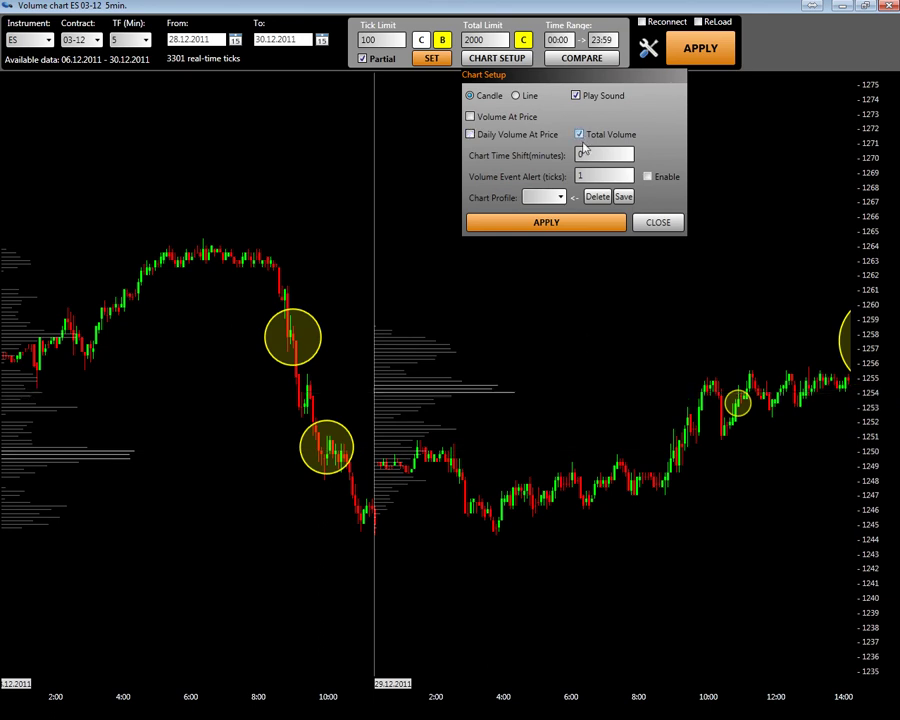
# - Reload the chart with a total-volume histogram under the candles and select the Volume Event Alert value 1
pyautogui.click(697, 50)
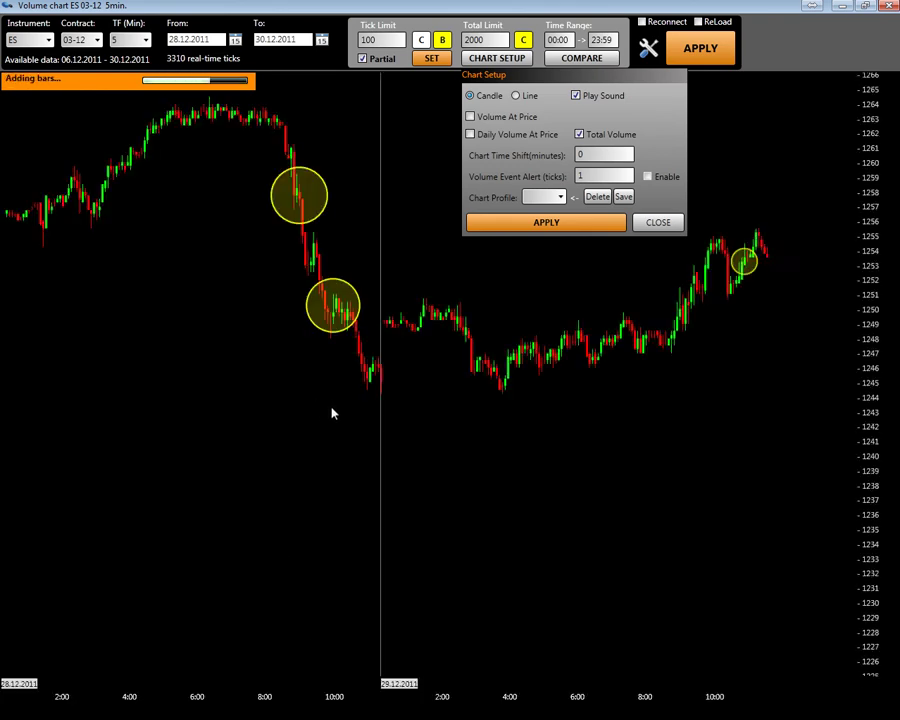
pyautogui.moveTo(175, 495); pyautogui.dragTo(150, 480)
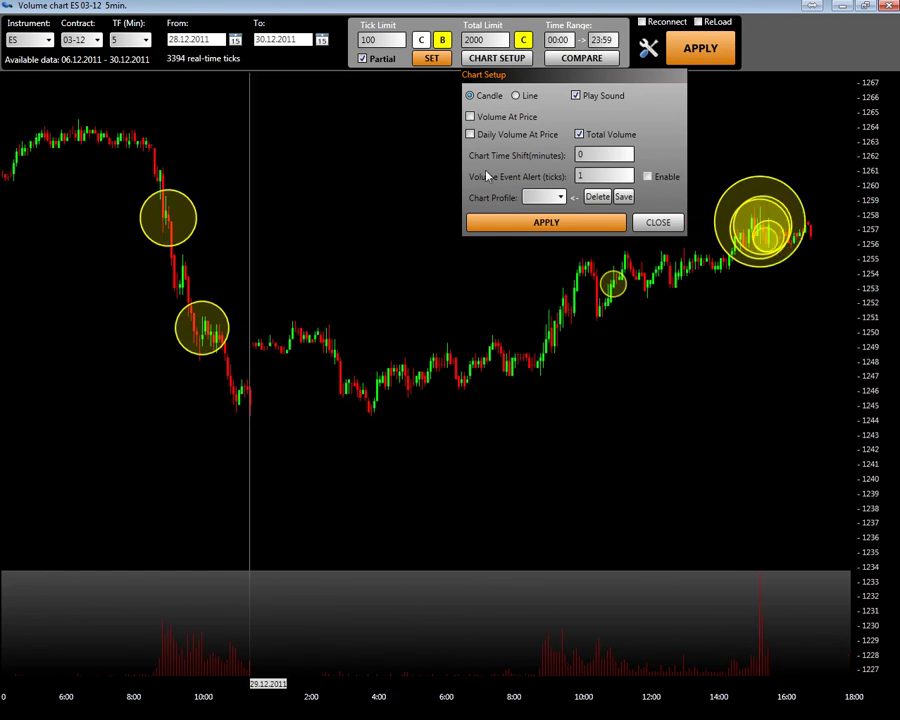
pyautogui.click(597, 175)
# - Save the current chart settings as a new profile, replacing the default name with '111'
pyautogui.click(623, 198)
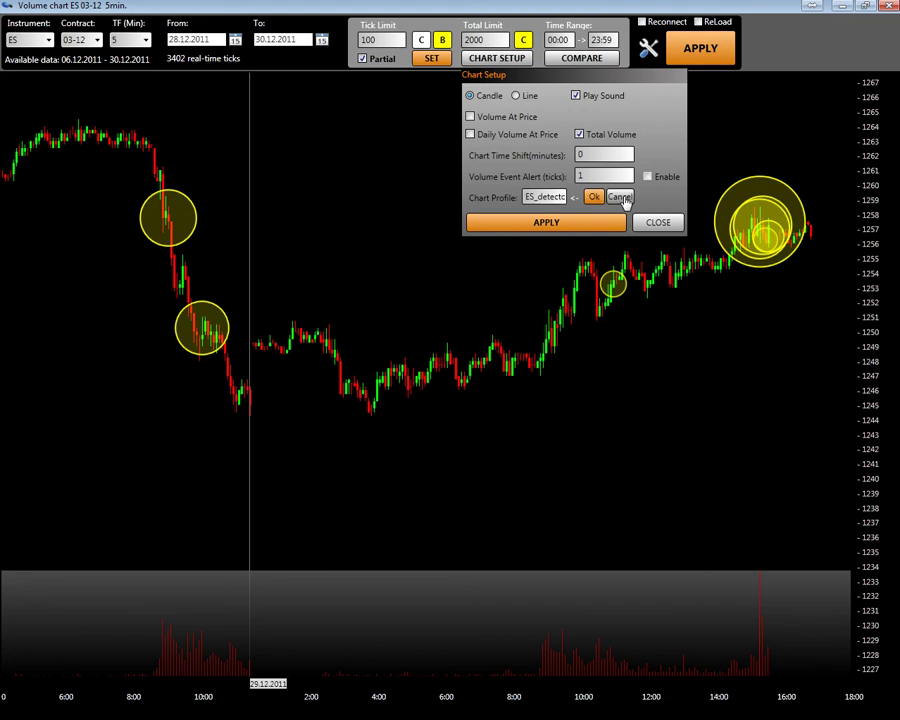
pyautogui.moveTo(531, 197); pyautogui.dragTo(583, 202)
pyautogui.write('111')
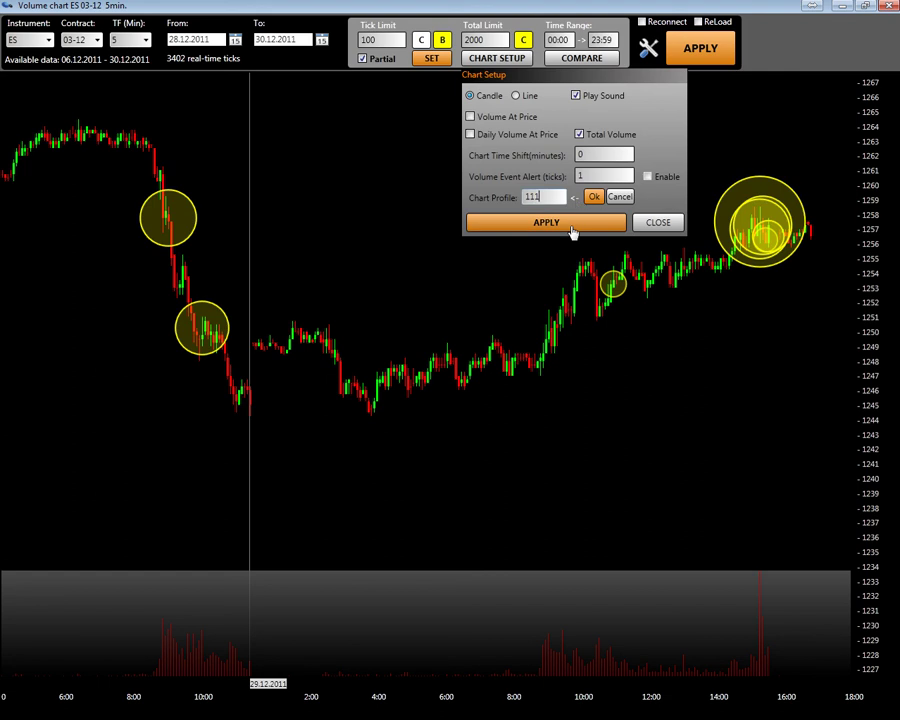
pyautogui.click(594, 197)
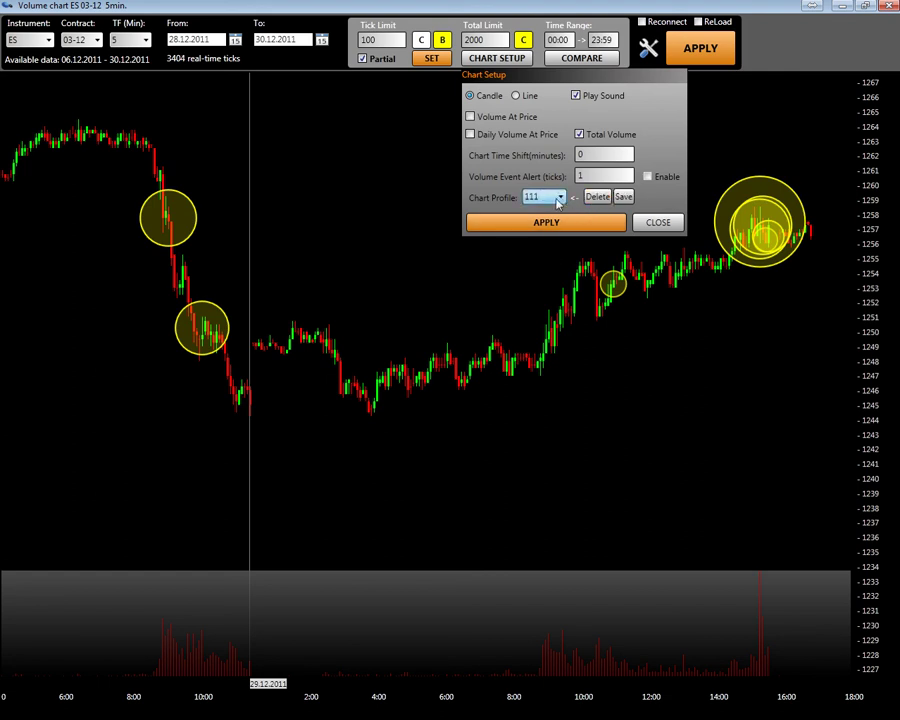